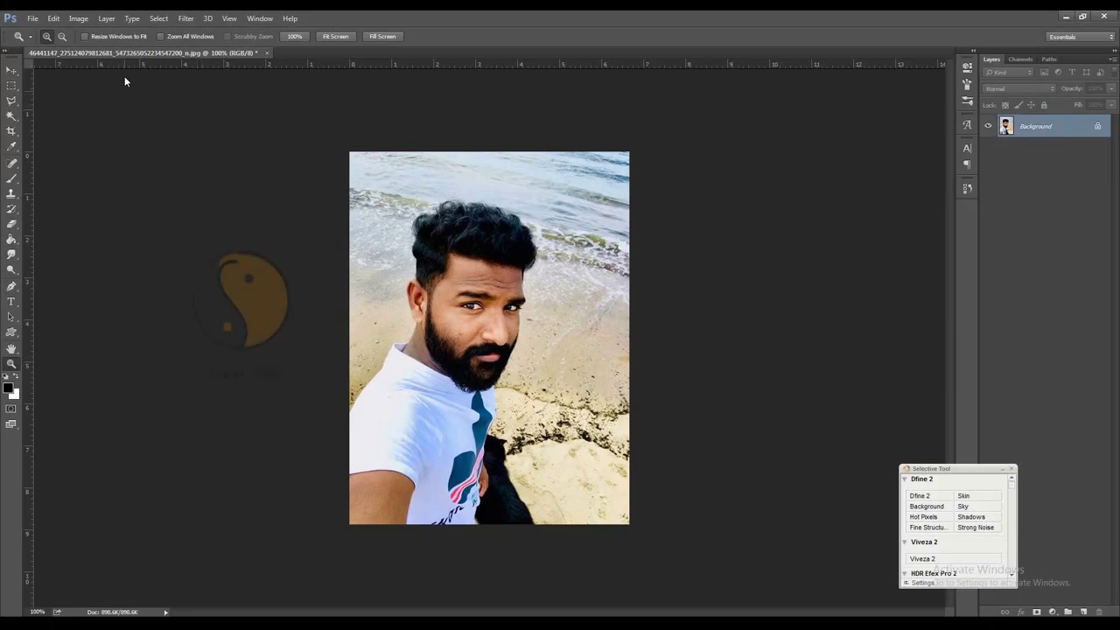
Duplicate the Background layer into a Background copy and switch to the Move tool.
drag(1080, 128, 1083, 611)
key(v)
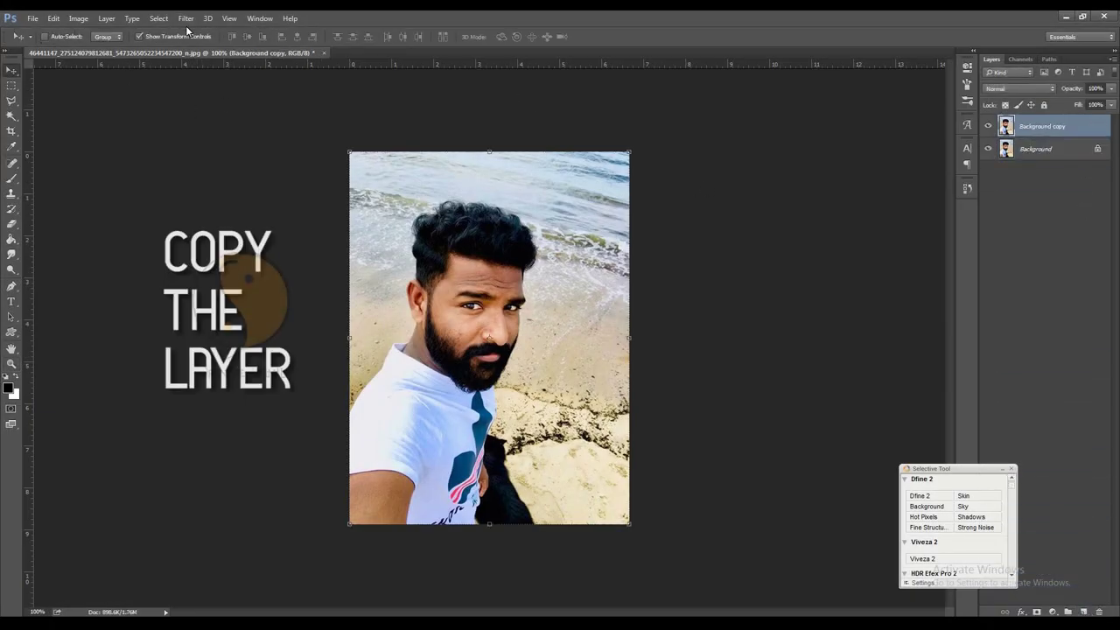
click(187, 18)
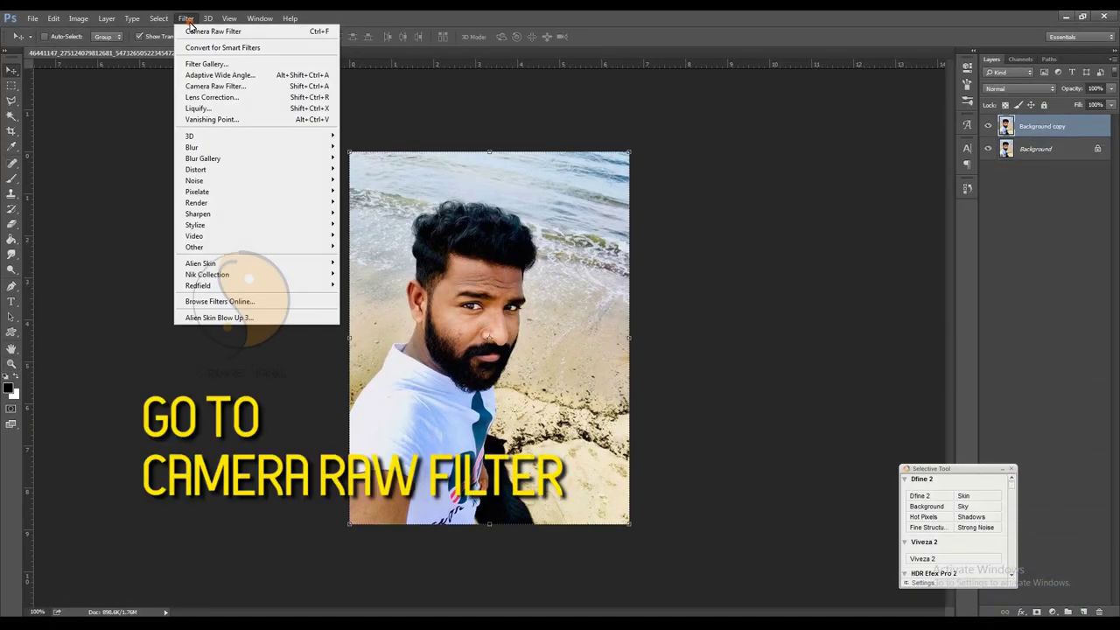
In Camera Raw Filter, set Sharpening 150, Radius 0.5, Detail 0 and Luminance 60.
click(191, 87)
click(769, 138)
click(749, 187)
drag(749, 187, 809, 191)
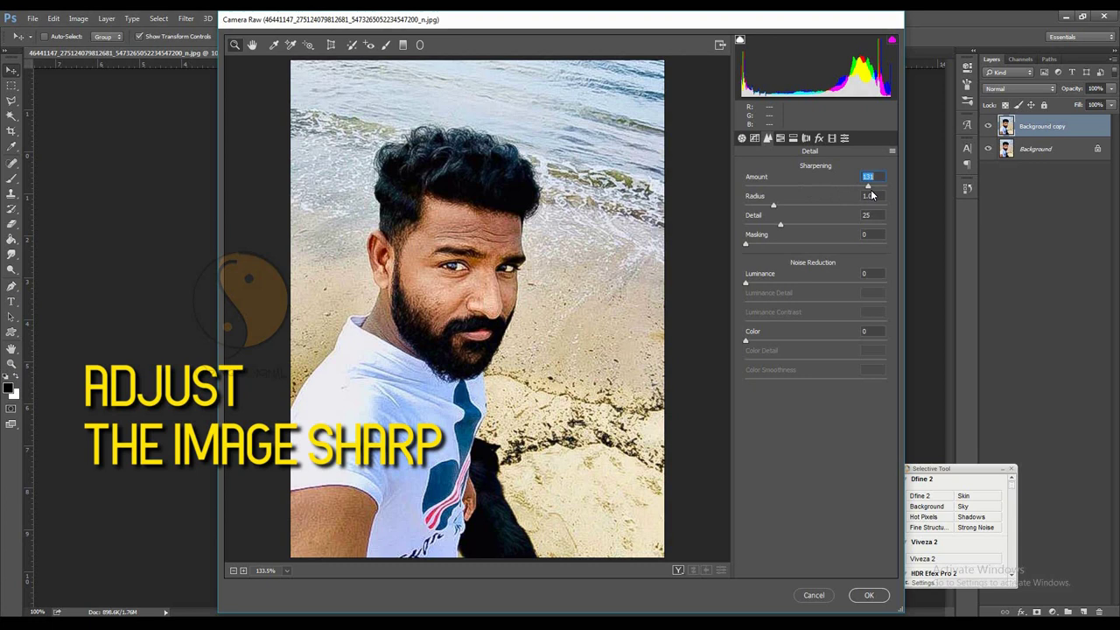
mouse_move(776, 206)
mouse_down()
mouse_move(746, 207)
mouse_move(735, 224)
mouse_up()
drag(746, 282, 884, 303)
drag(811, 284, 837, 287)
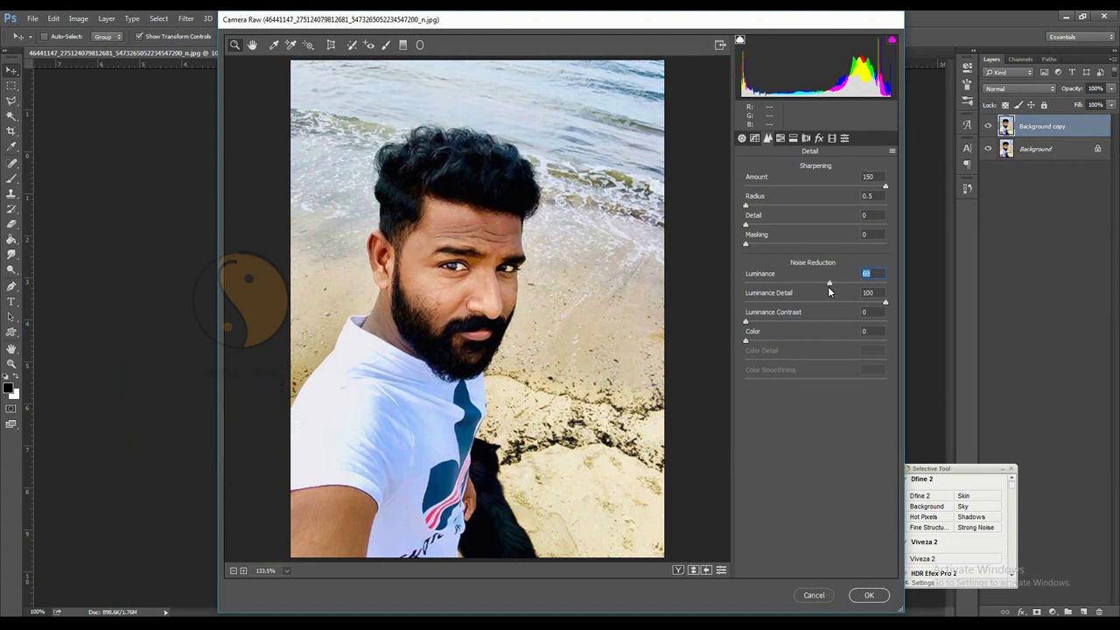
Boost Clarity and Shadows to +100, lower highlights and whites, brighten exposure, and apply.
click(741, 137)
drag(823, 409, 869, 411)
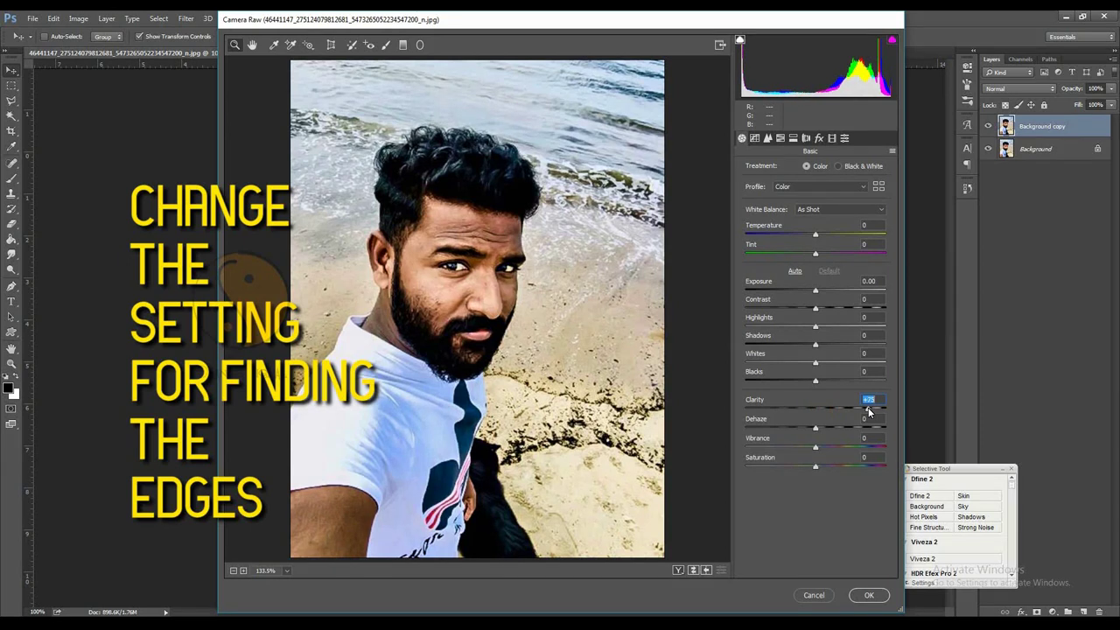
drag(815, 345, 893, 348)
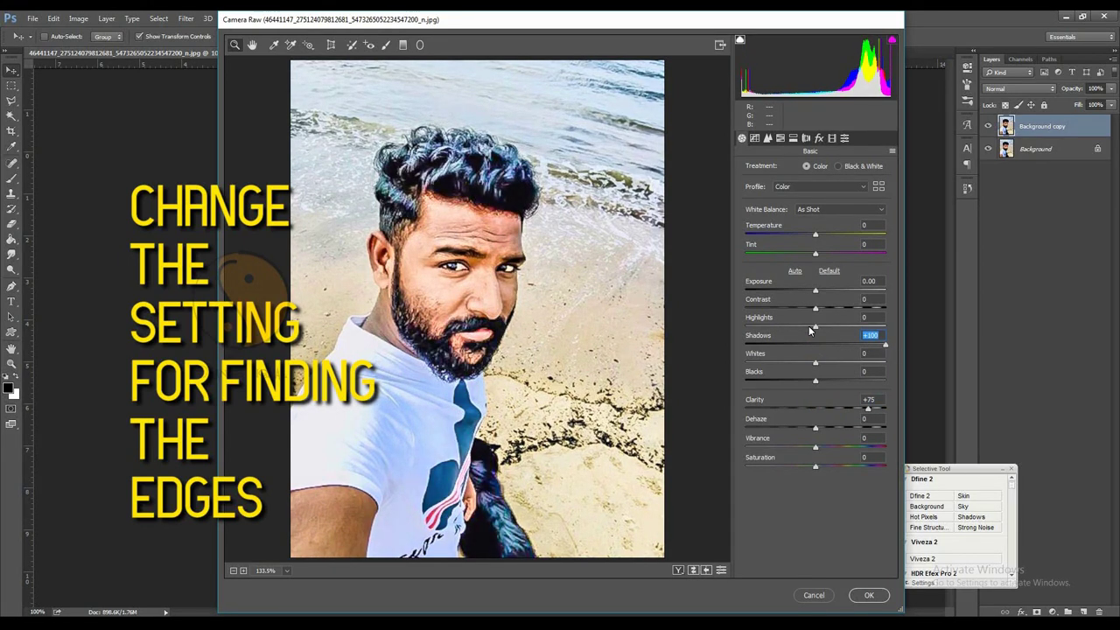
drag(816, 325, 743, 328)
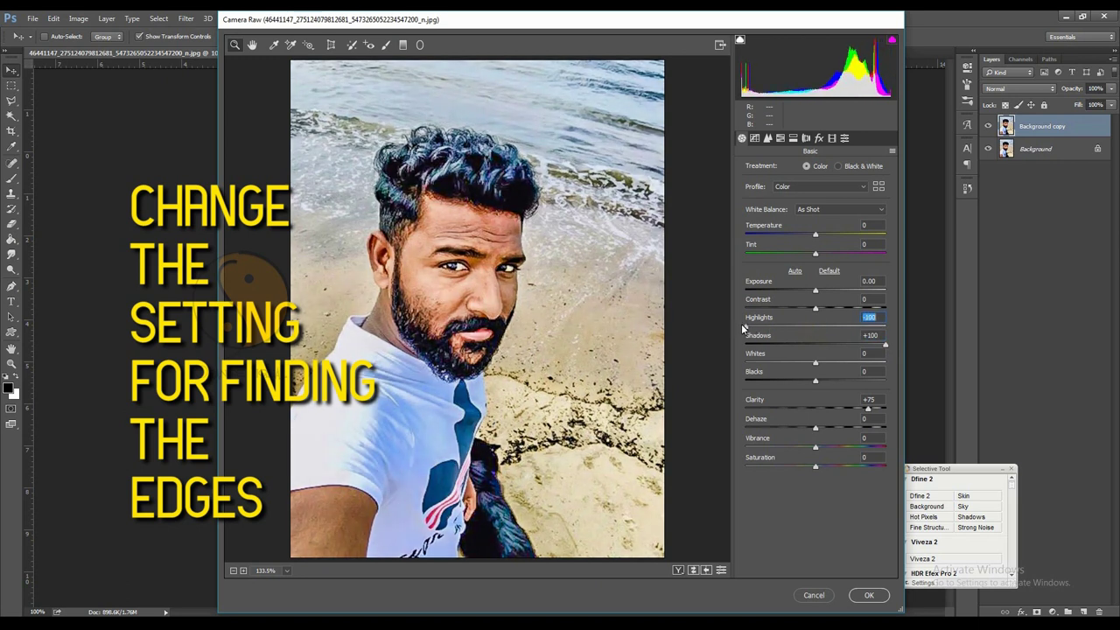
mouse_move(815, 295)
mouse_down()
mouse_move(805, 309)
mouse_move(854, 317)
mouse_move(823, 291)
mouse_up()
mouse_move(815, 362)
mouse_down()
mouse_move(814, 373)
mouse_move(775, 373)
mouse_up()
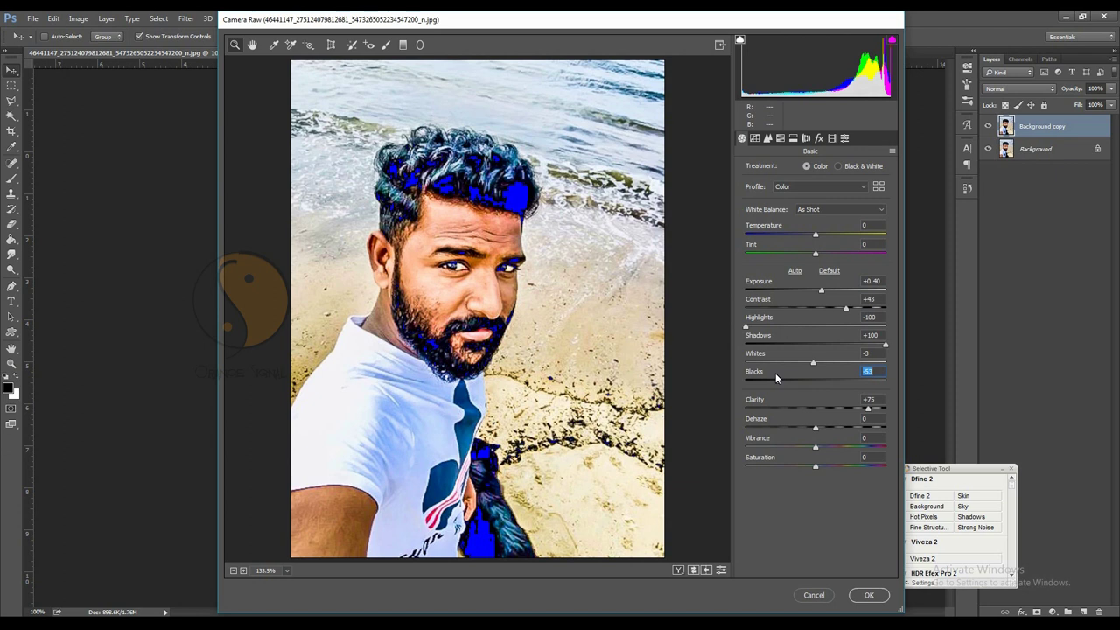
click(859, 598)
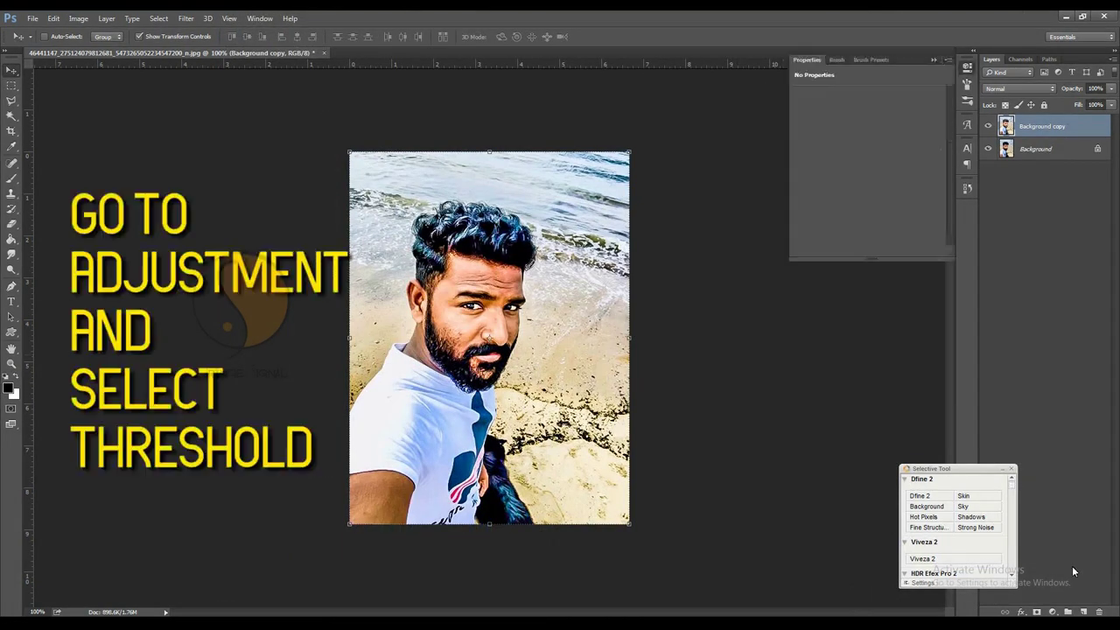
Add a Threshold adjustment layer at level 114, then duplicate it with Background copy.
click(1052, 612)
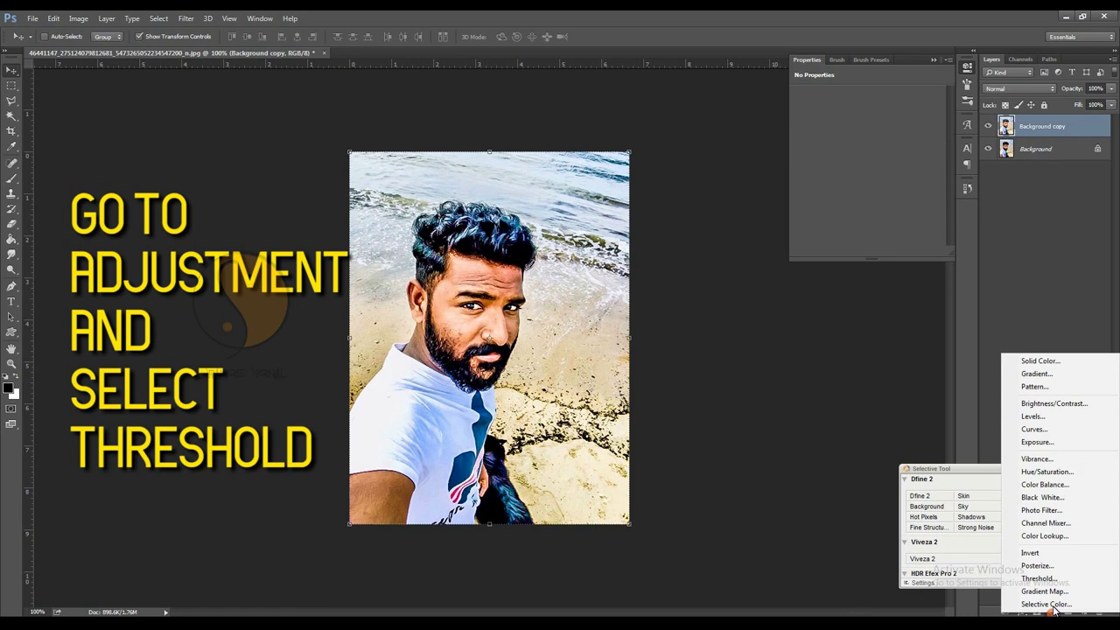
click(1040, 579)
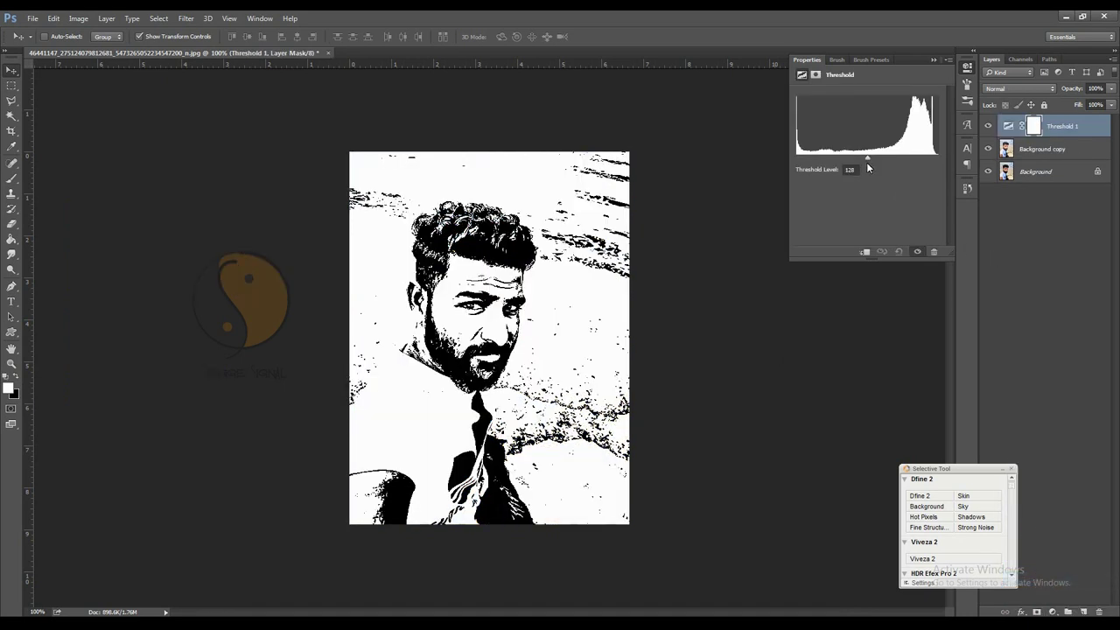
drag(868, 158, 859, 158)
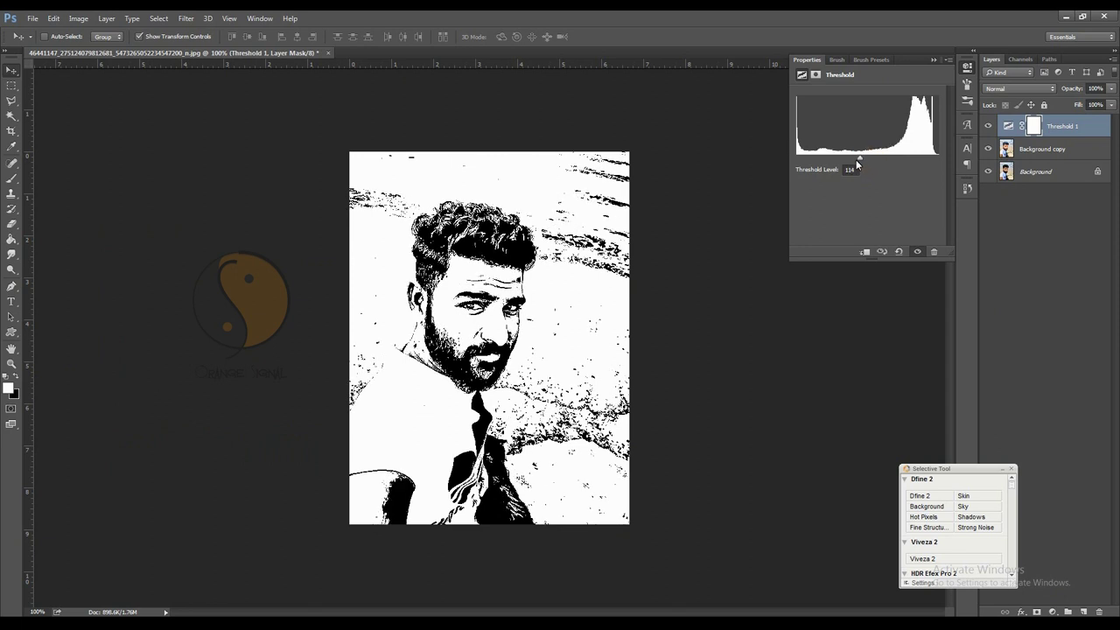
shift+click(1065, 147)
drag(1092, 156, 1084, 611)
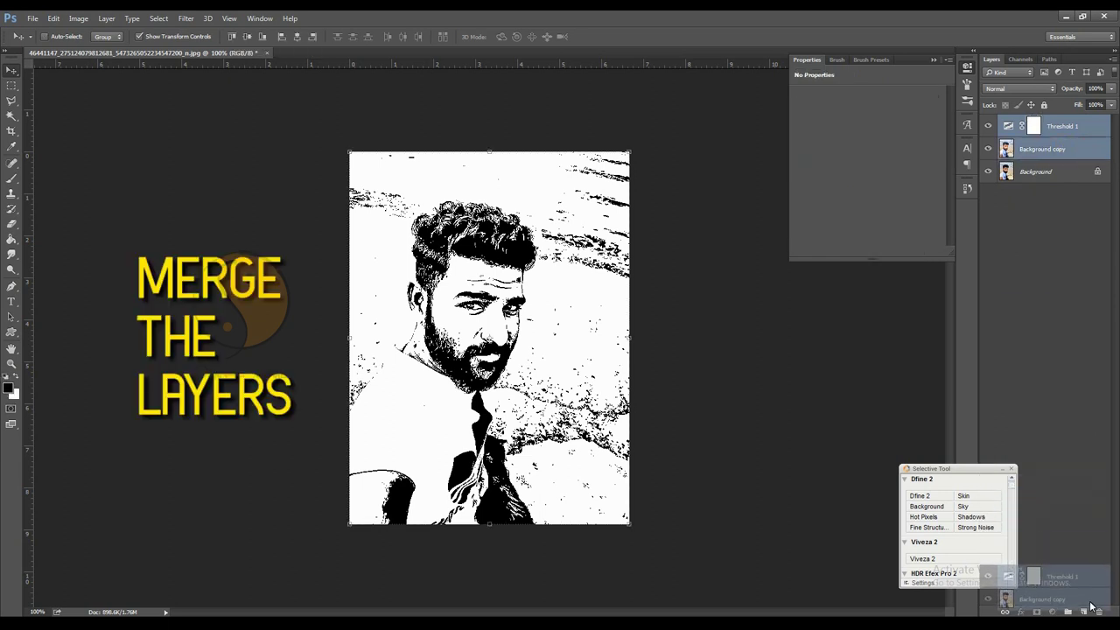
Merge the copies into Threshold 1 copy, zoom to 200%, and set up a white brush.
key(ctrl+e)
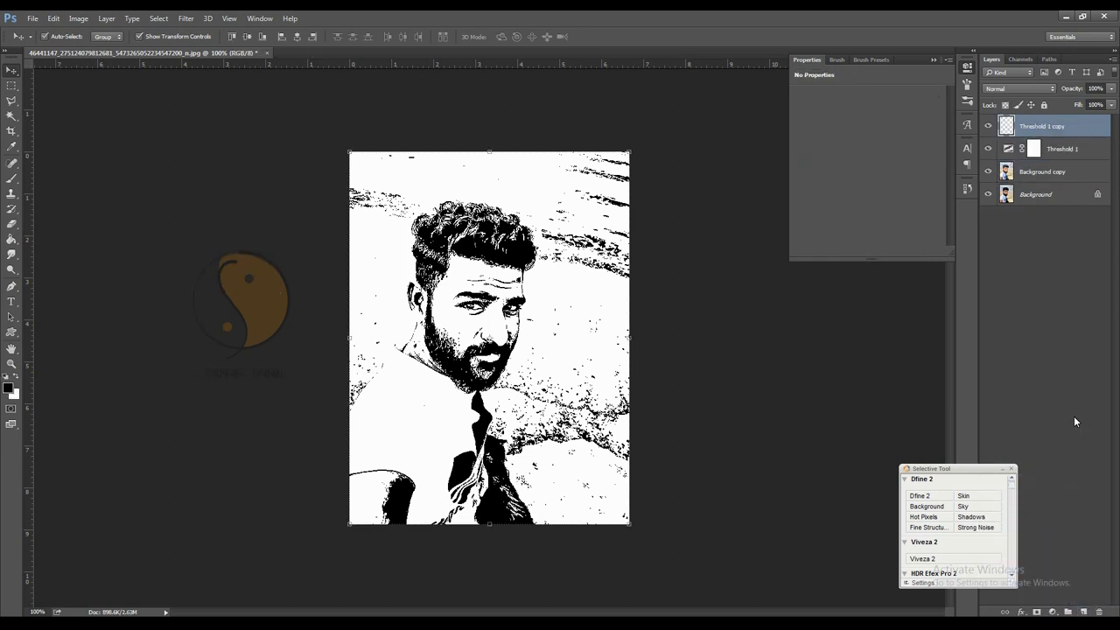
click(11, 363)
click(460, 325)
click(12, 177)
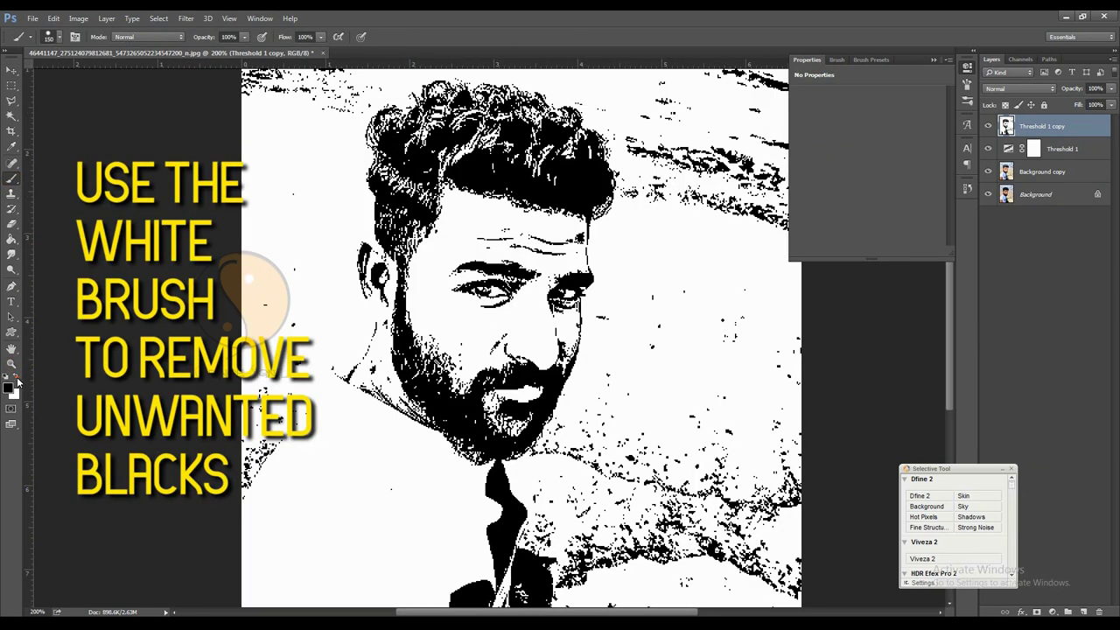
click(17, 379)
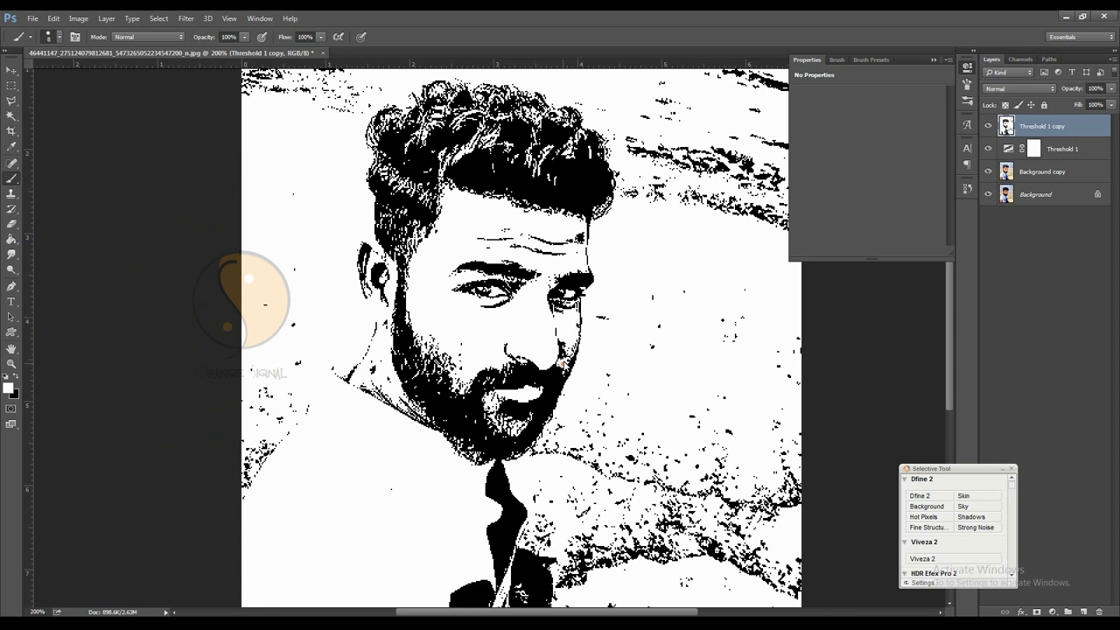
Paint out stray black specks on the cheek, under the eye and across the chest.
drag(565, 362, 563, 359)
drag(495, 273, 528, 290)
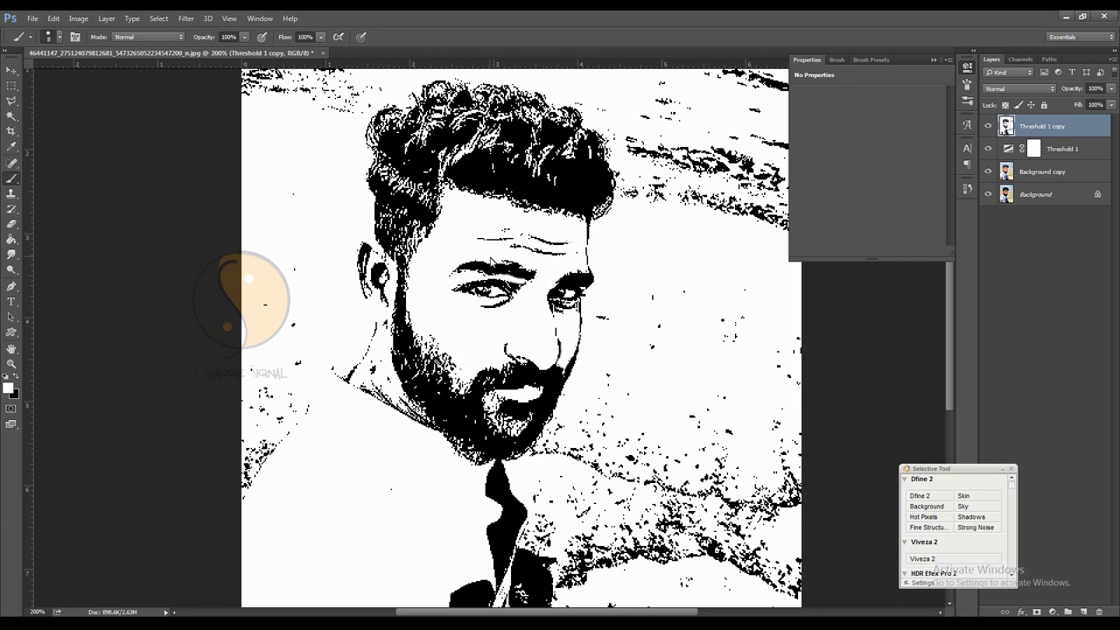
drag(245, 450, 92, 315)
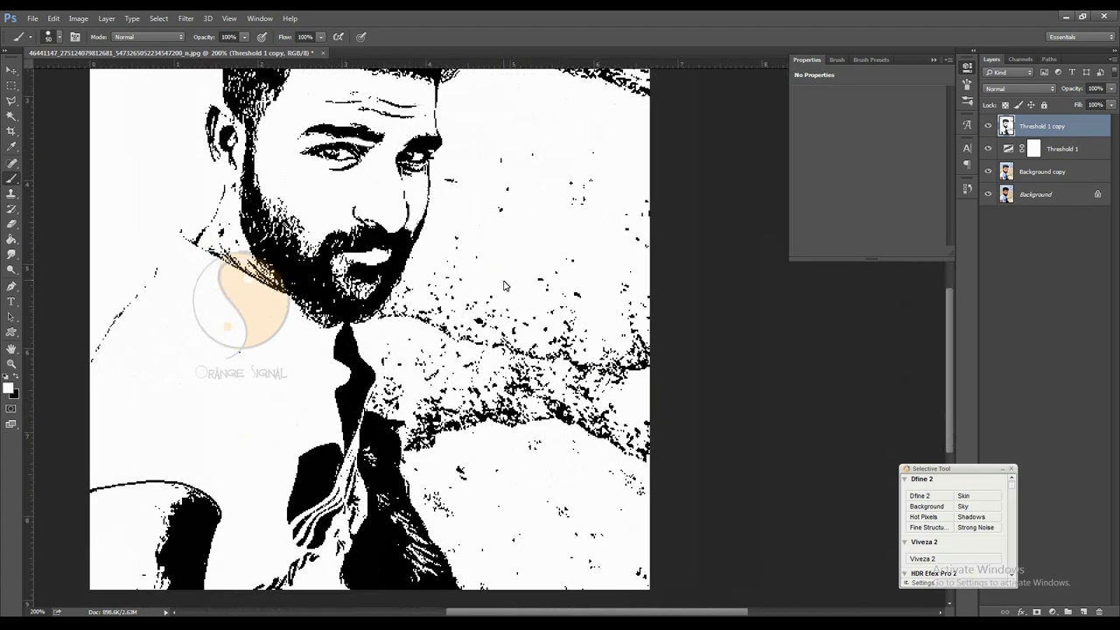
drag(420, 455, 195, 493)
drag(630, 332, 508, 411)
mouse_move(525, 350)
mouse_down()
mouse_move(412, 320)
mouse_move(399, 407)
mouse_move(359, 429)
mouse_up()
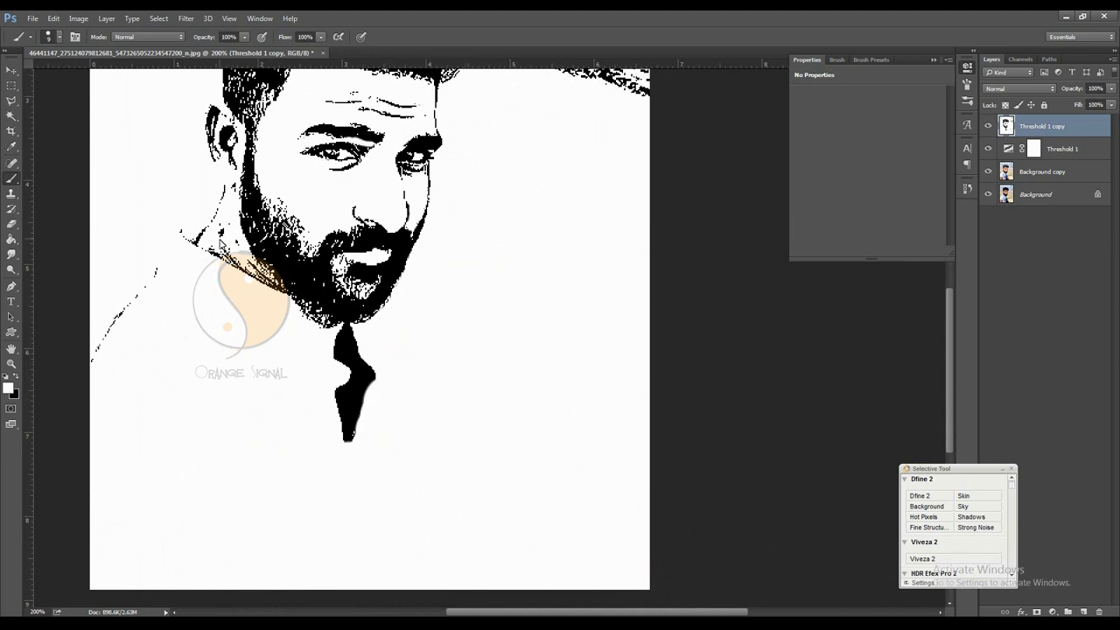
Paint out remaining specks around the hair and far left, then zoom back to 100%.
scroll(552, 333, up, 1)
scroll(553, 332, up, 5)
scroll(553, 332, up, 1)
drag(552, 333, 508, 332)
drag(96, 229, 181, 215)
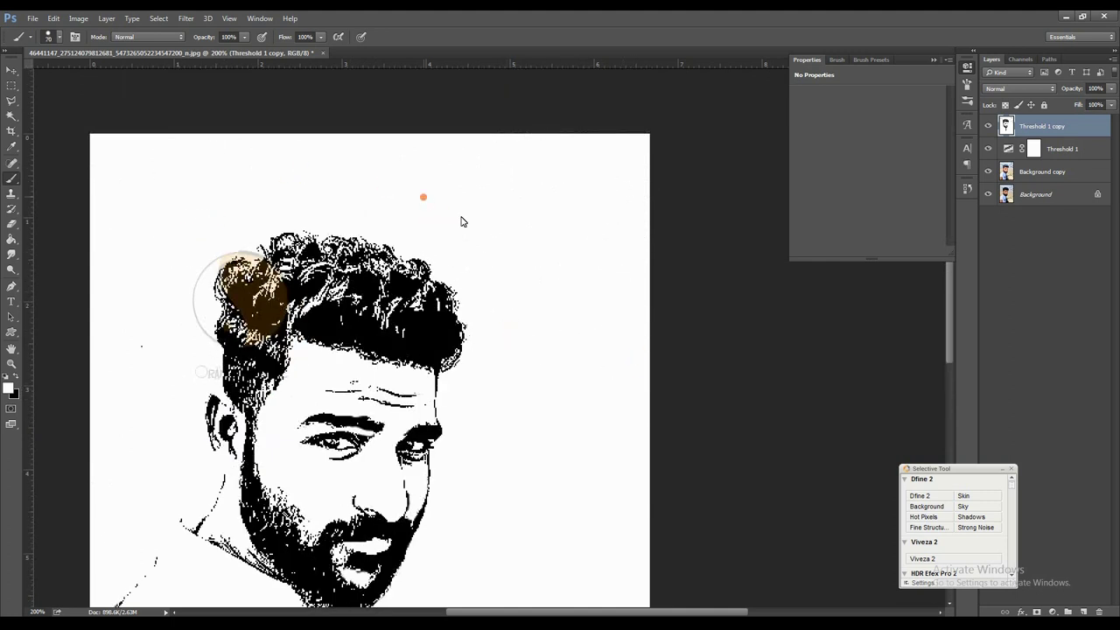
key(v)
key(ctrl+minus)
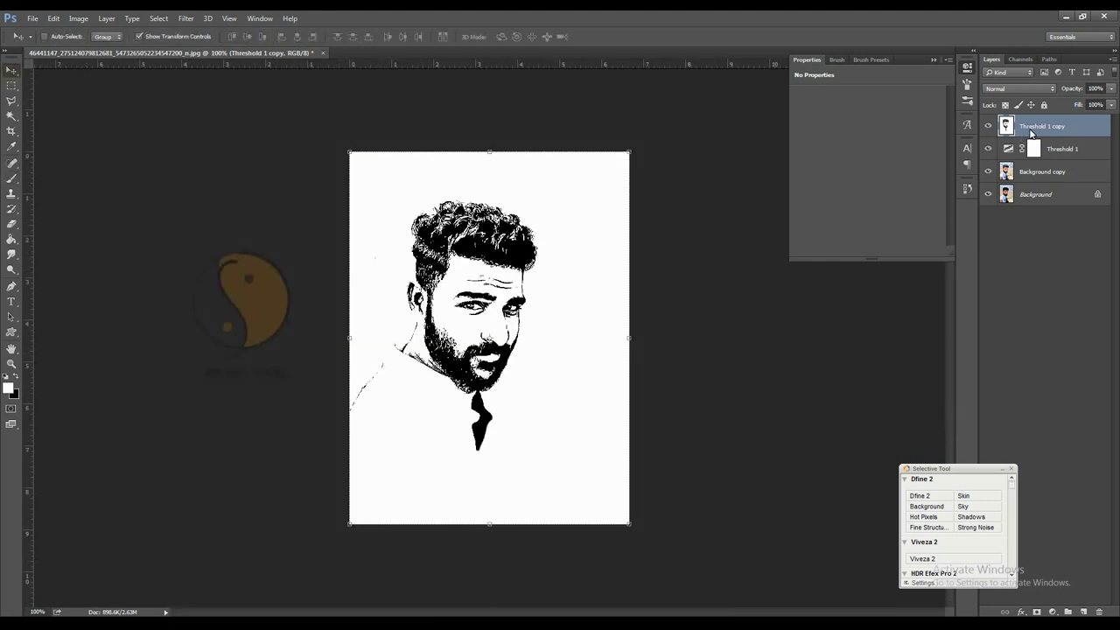
Select the Shadows with Color Range, using Range 143 and Fuzziness 100.
click(158, 17)
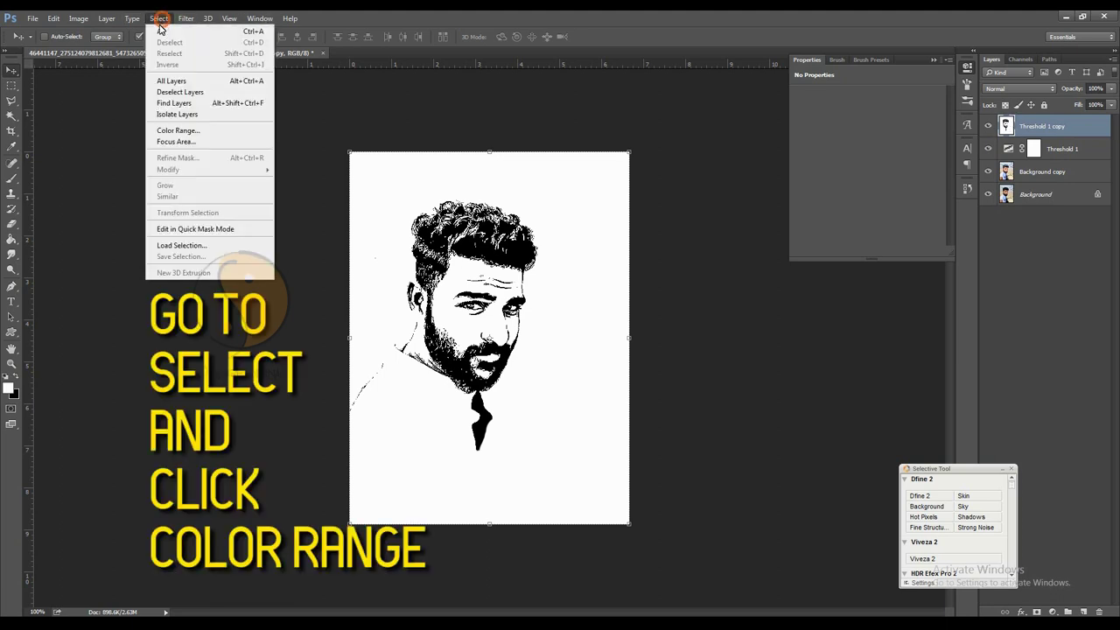
click(160, 129)
click(331, 177)
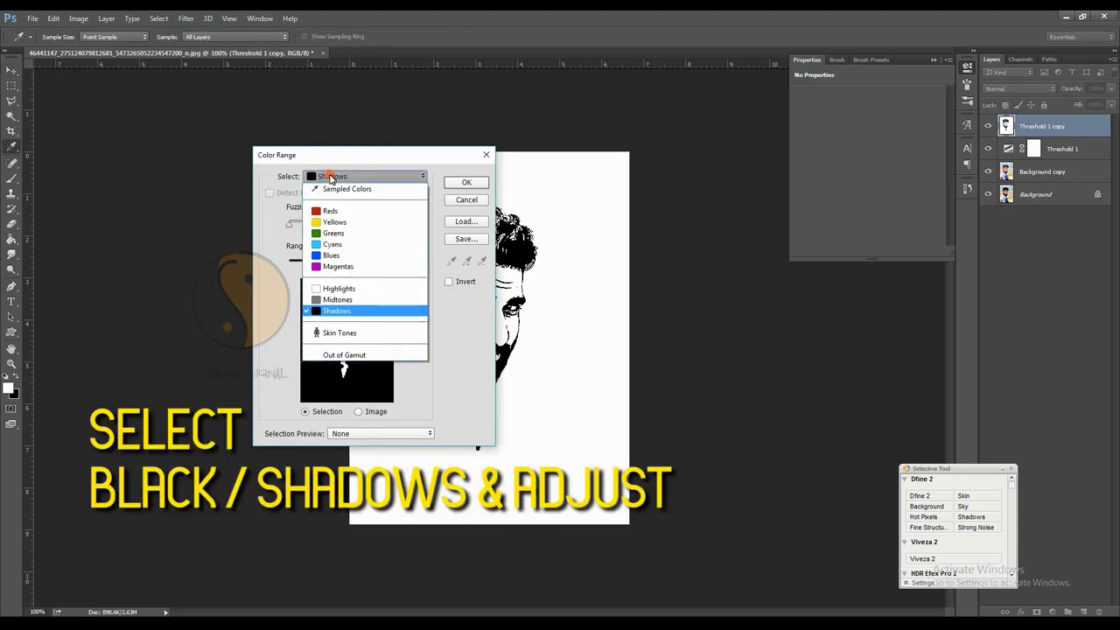
click(329, 310)
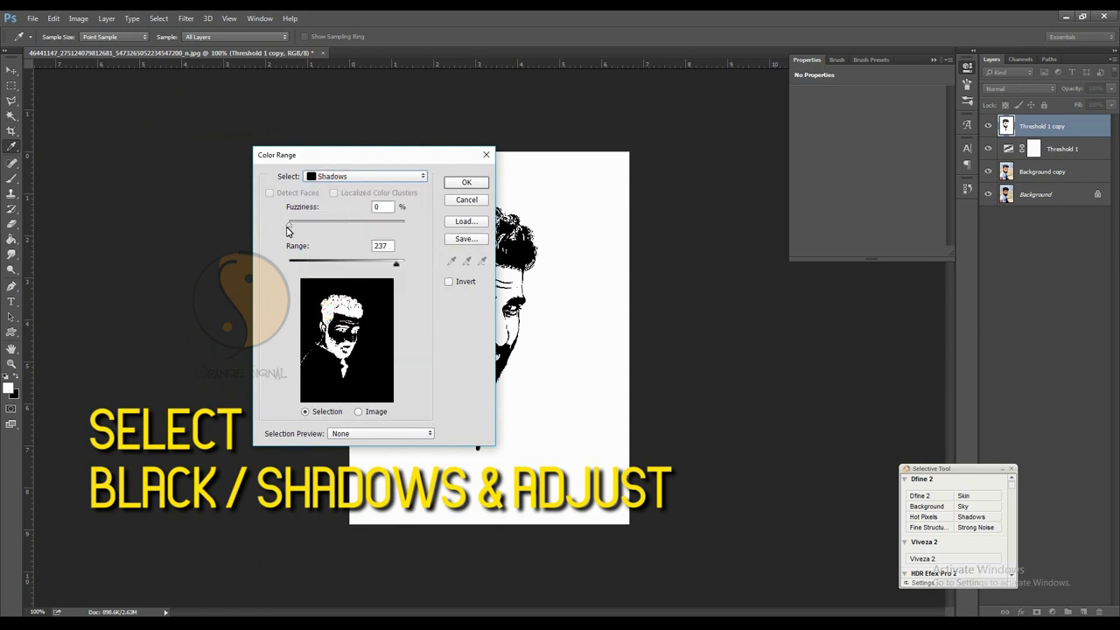
mouse_move(396, 264)
mouse_down()
mouse_move(355, 265)
mouse_move(414, 269)
mouse_move(403, 268)
mouse_up()
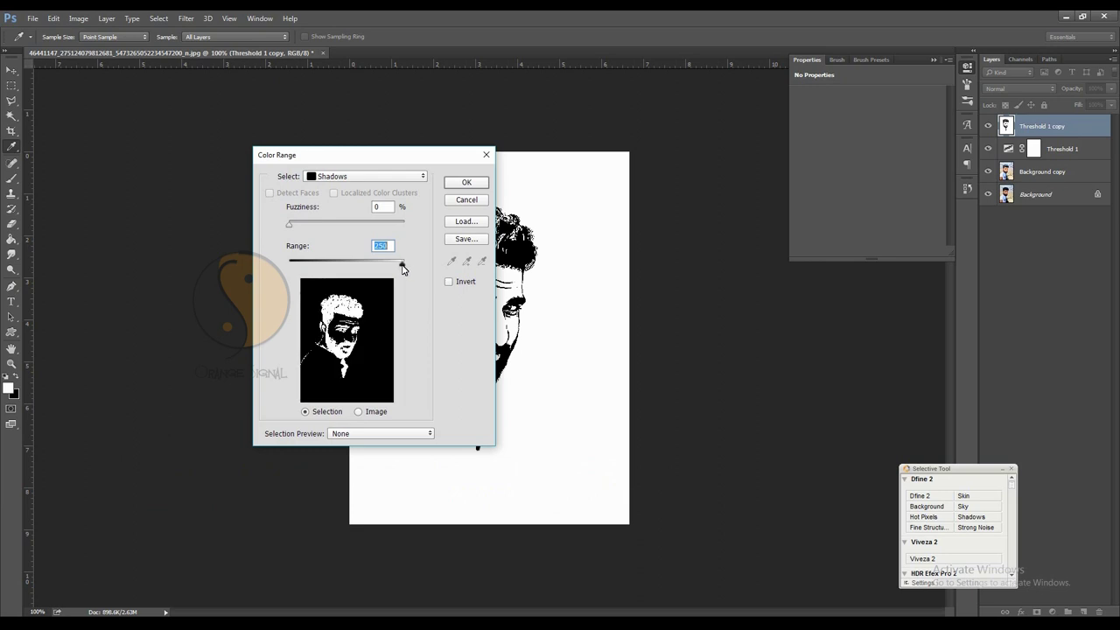
drag(291, 229, 409, 226)
click(451, 187)
key(v)
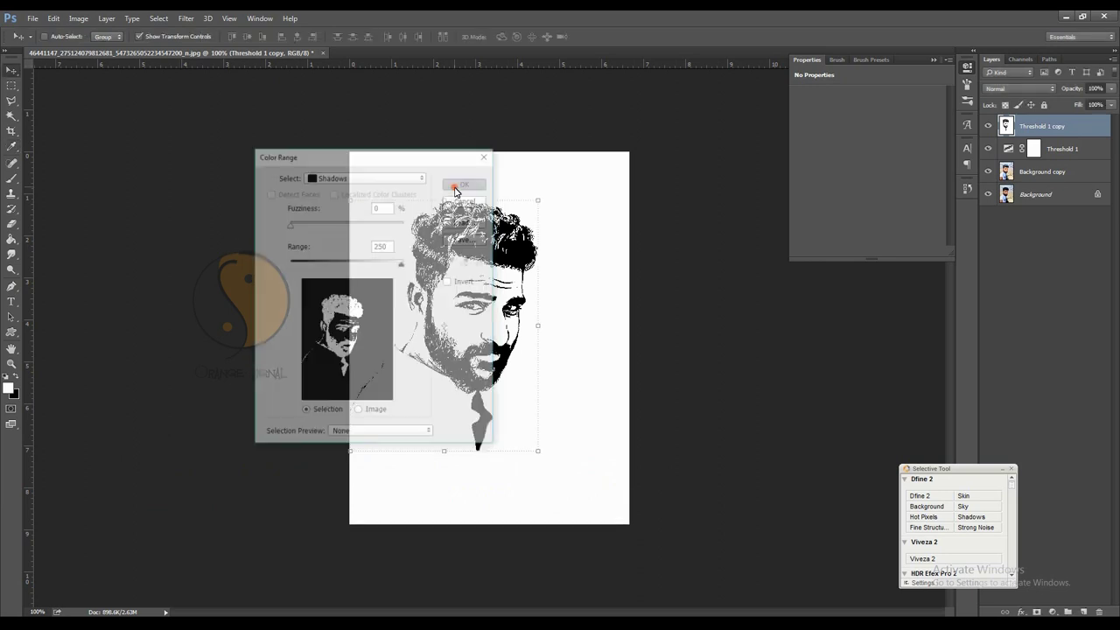
Mask Threshold 1 copy with the shadows selection and hide the other three layers.
click(1038, 612)
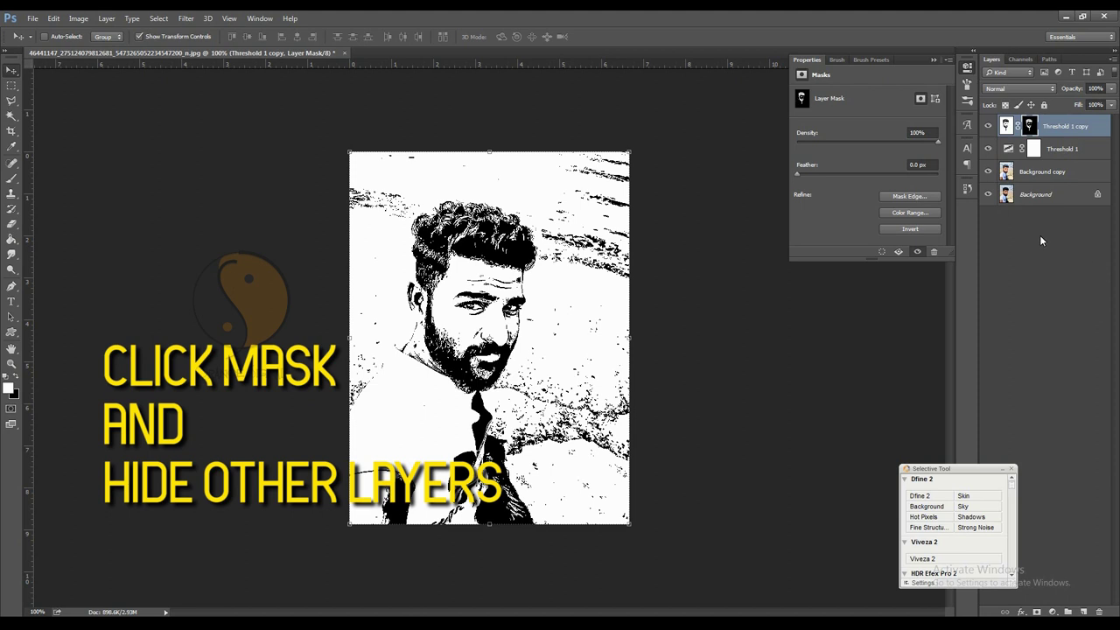
click(988, 149)
click(988, 171)
click(989, 195)
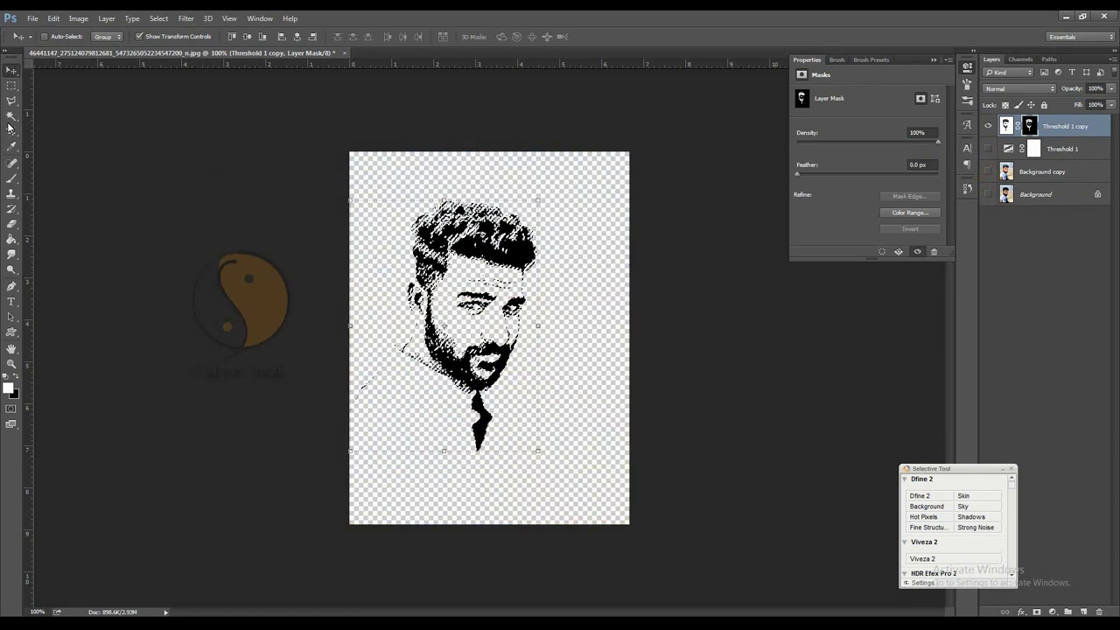
Convert the selection into a Work Path and view it in the Paths panel.
click(12, 85)
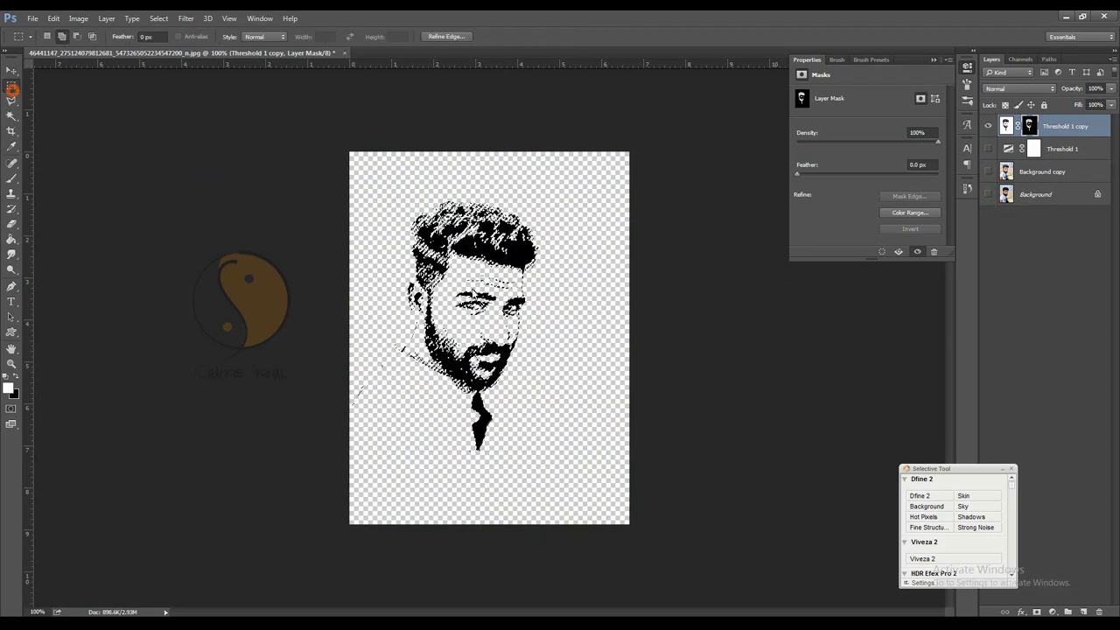
right_click(523, 250)
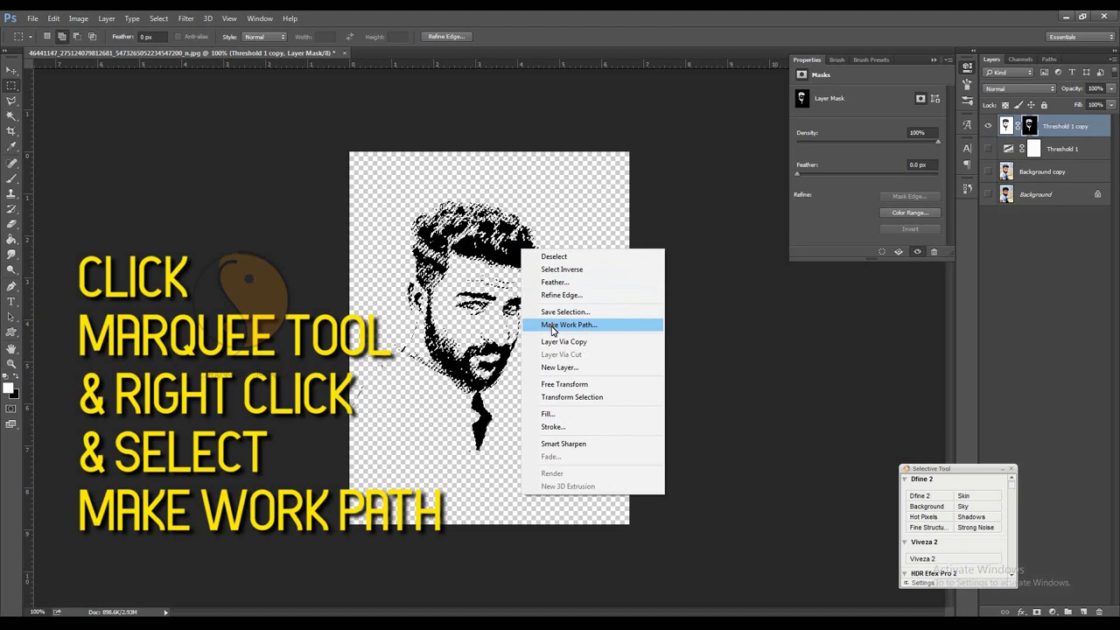
click(552, 326)
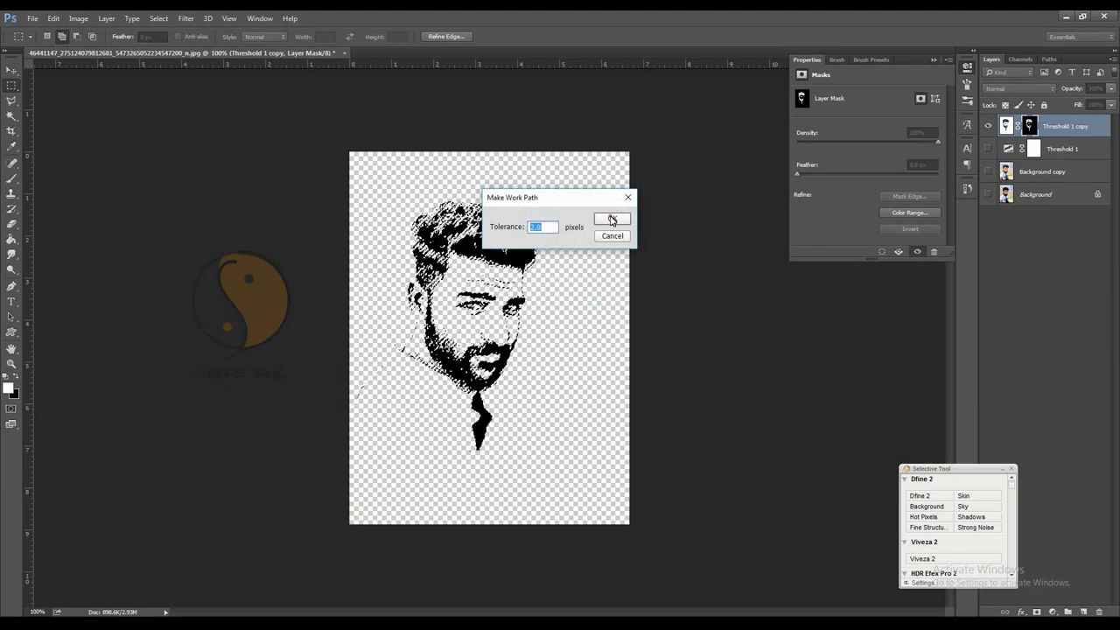
click(612, 220)
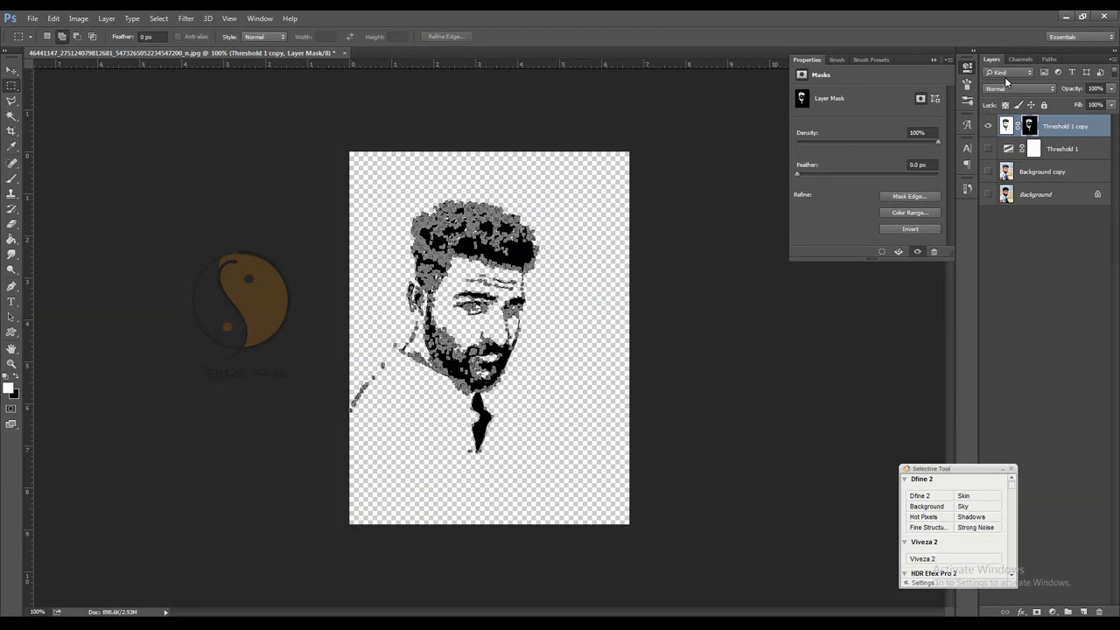
click(1050, 58)
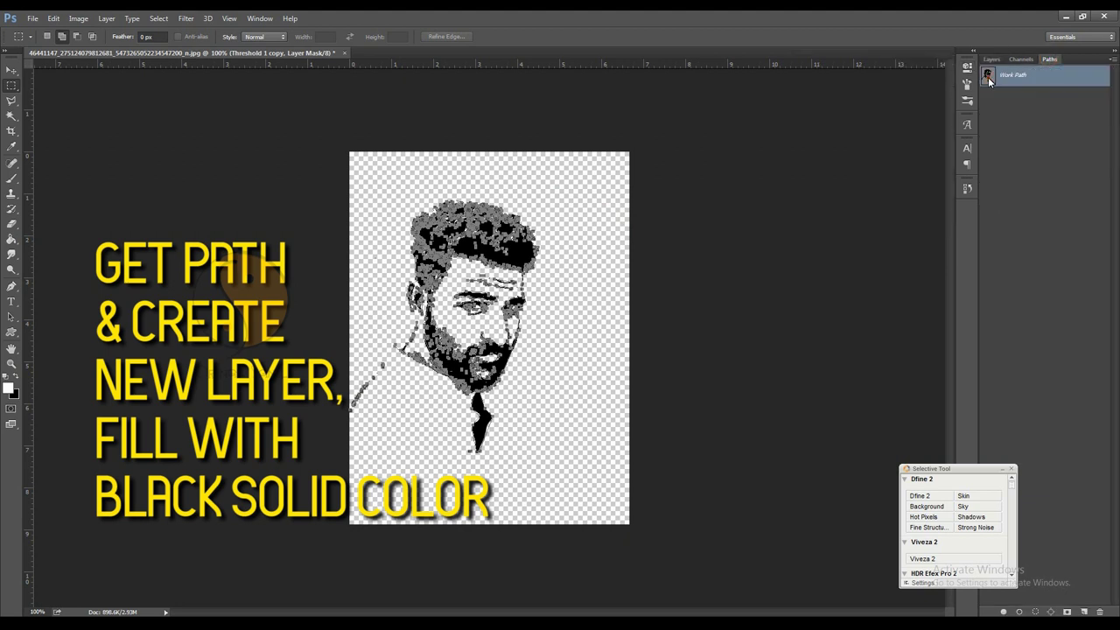
Add a new layer and a #000000 Solid Color fill layer, then hide Threshold 1 copy.
click(993, 61)
click(1086, 612)
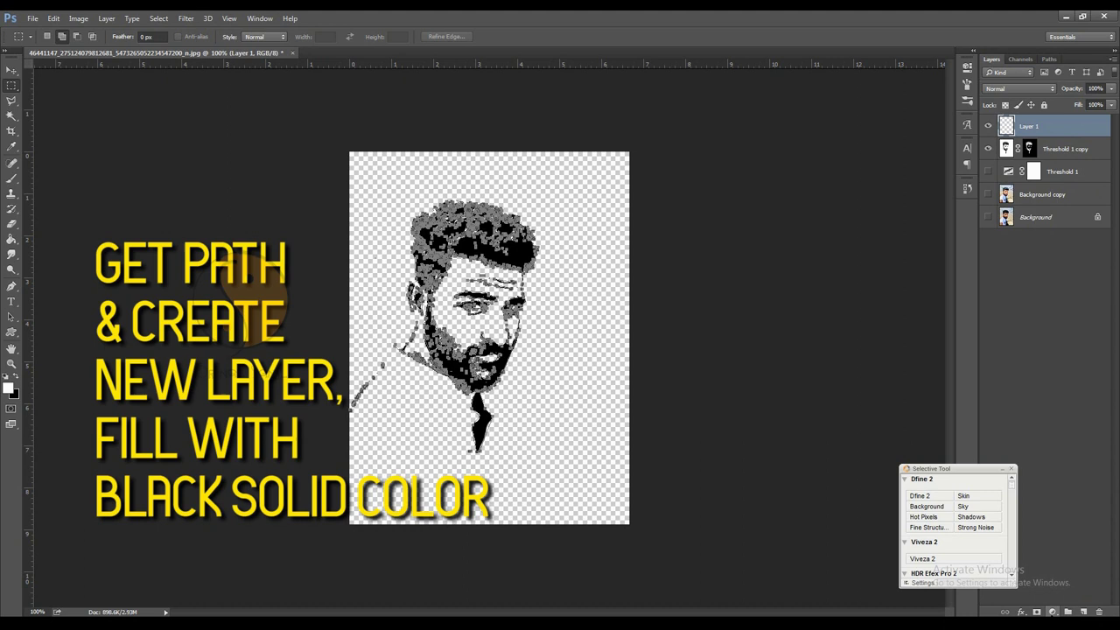
click(1053, 611)
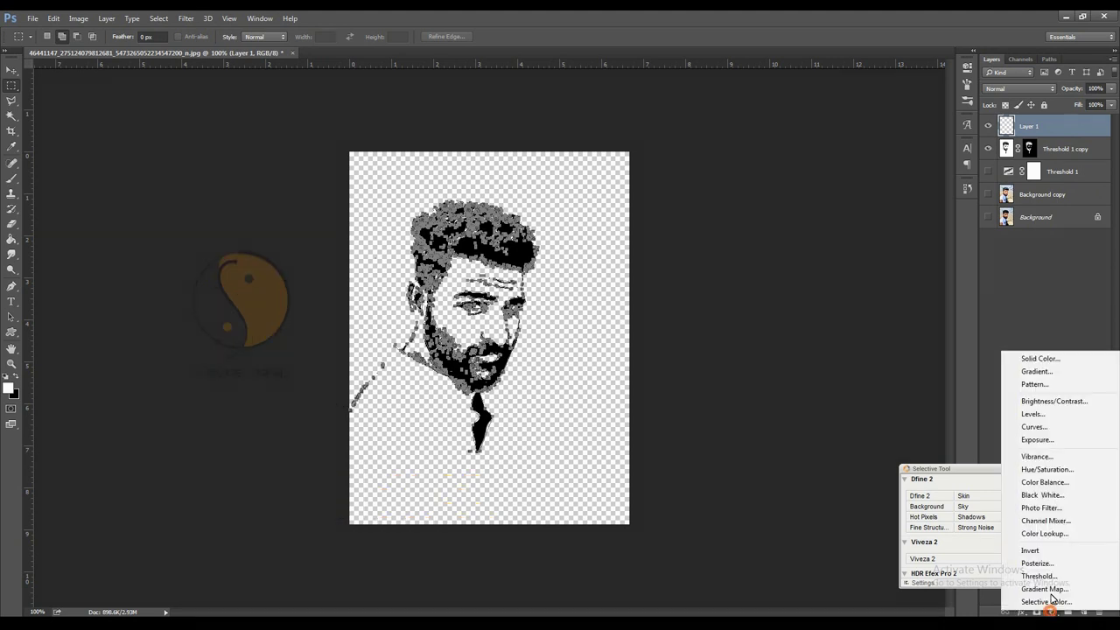
click(1046, 360)
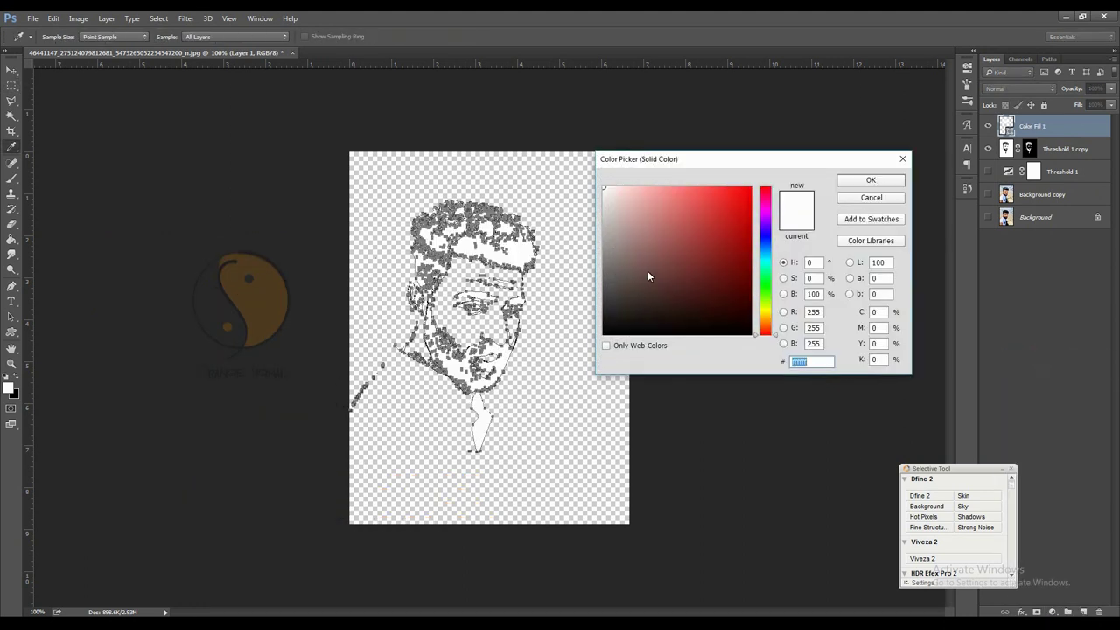
text(000000)
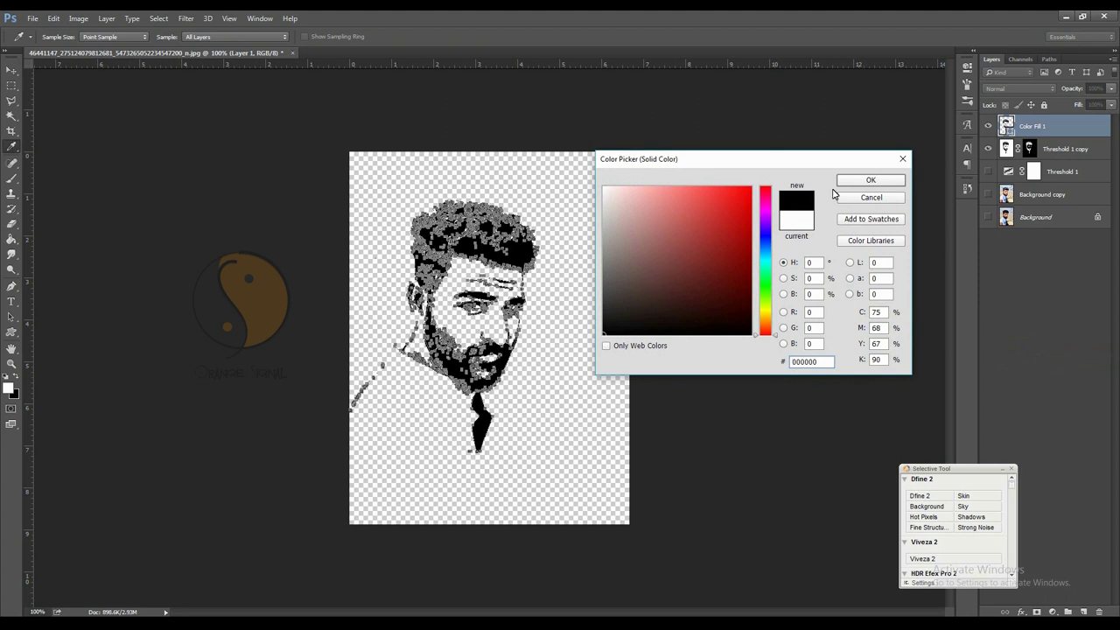
click(859, 181)
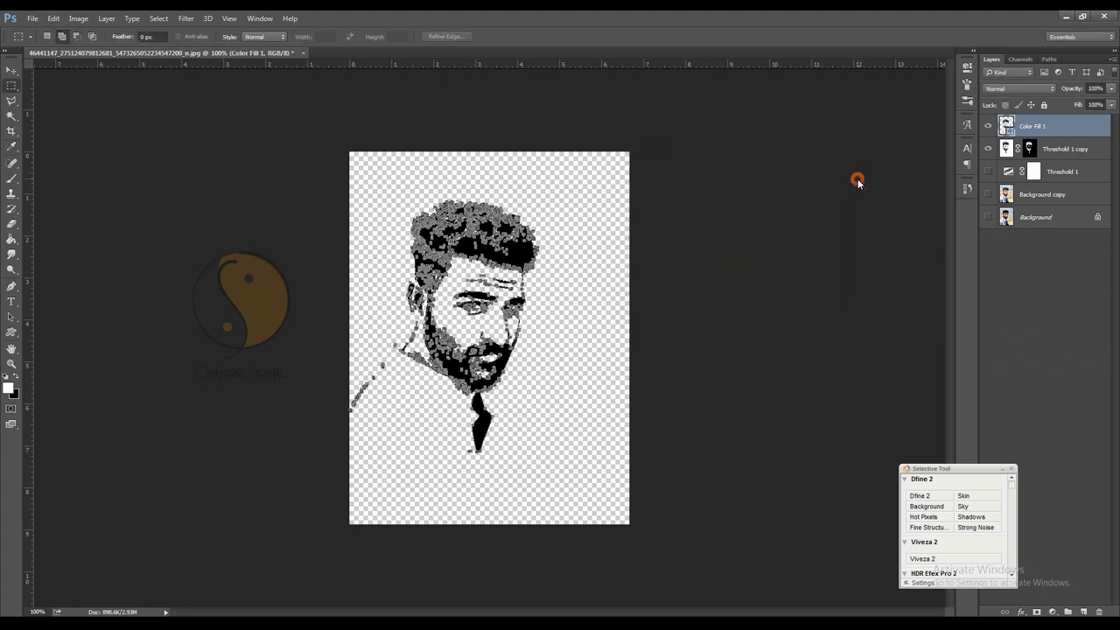
click(990, 150)
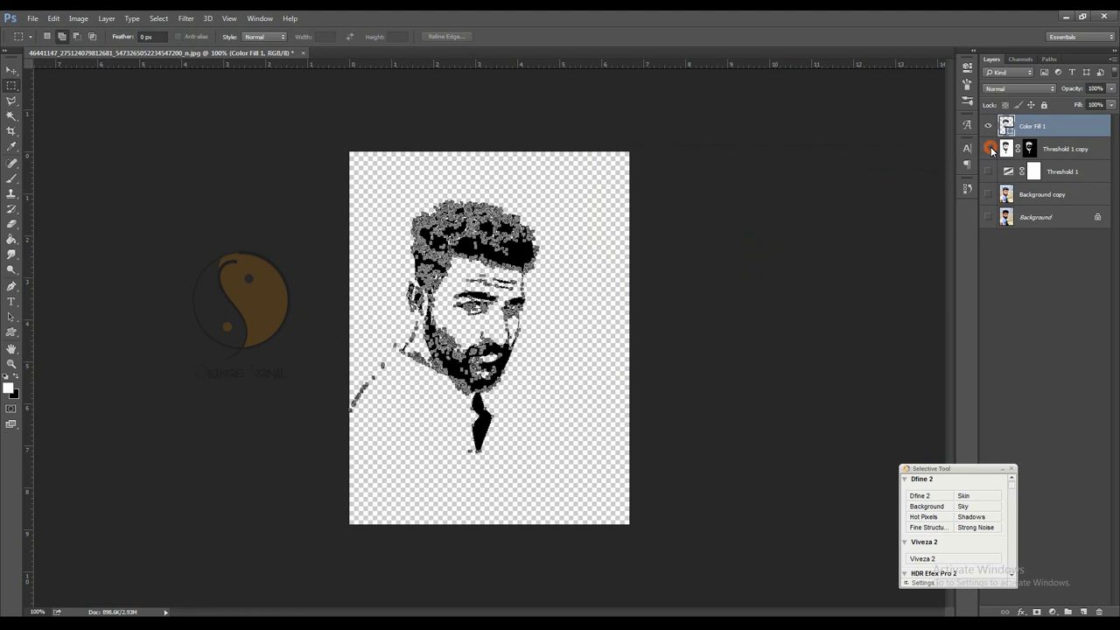
Check the Paths panel, then enlarge the black Color Fill 1 portrait beyond the canvas.
click(12, 72)
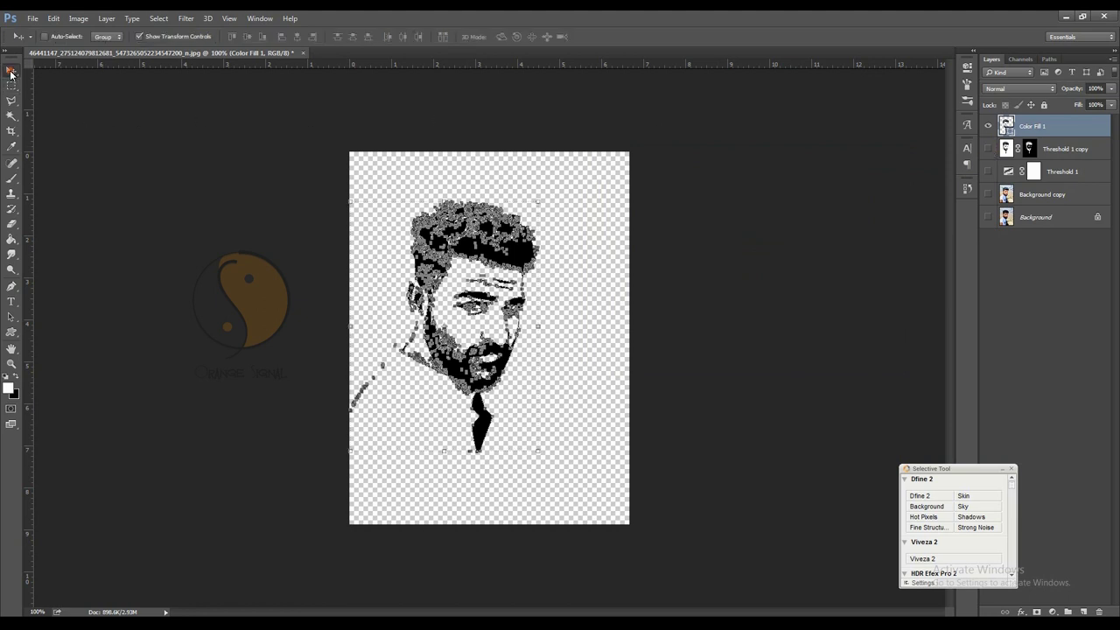
click(1047, 60)
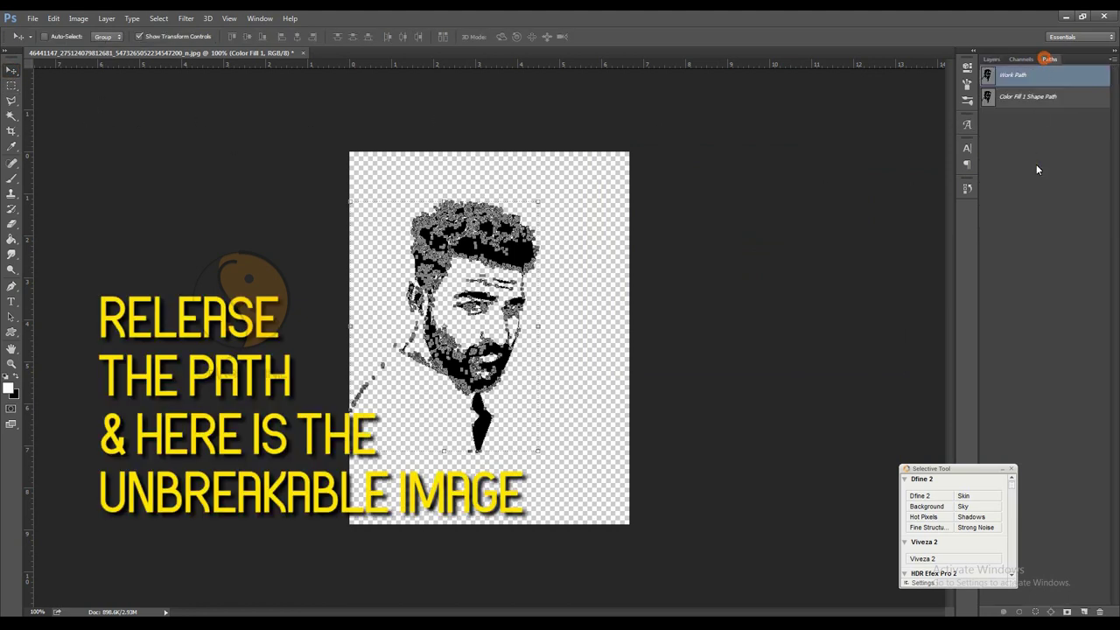
click(989, 59)
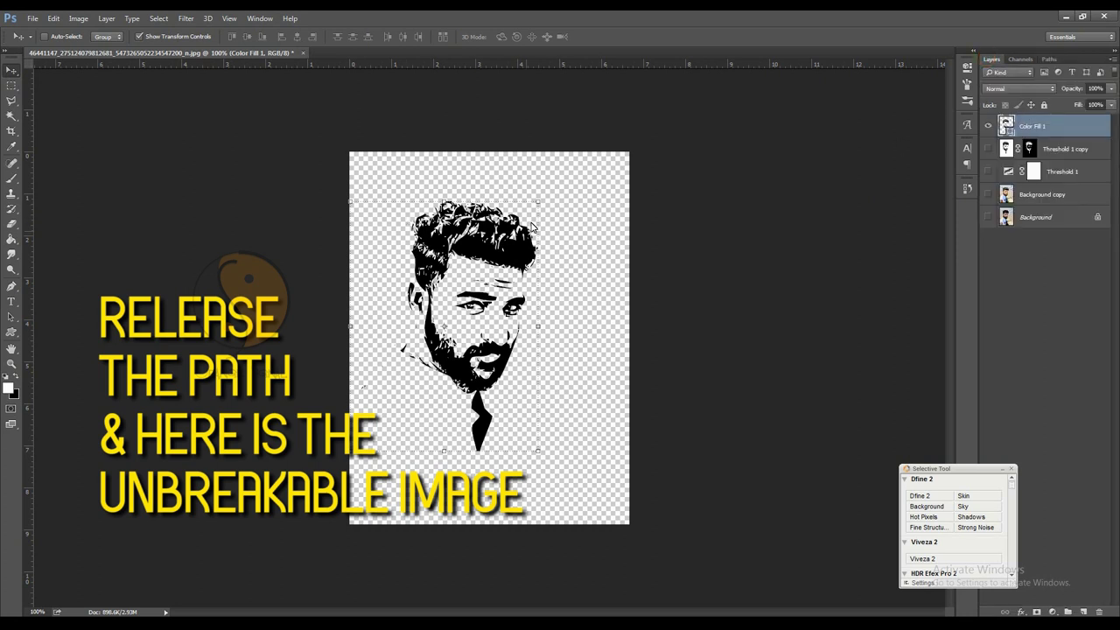
drag(535, 208, 772, 59)
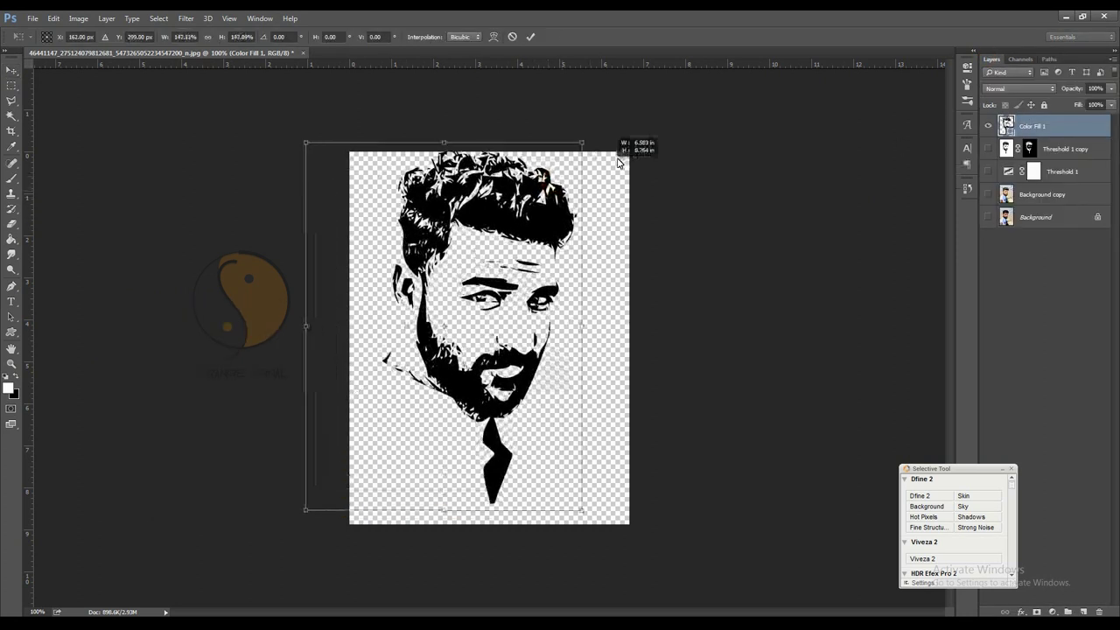
key(Return)
Move the portrait down and scale it back down to fit inside the canvas.
drag(575, 293, 548, 482)
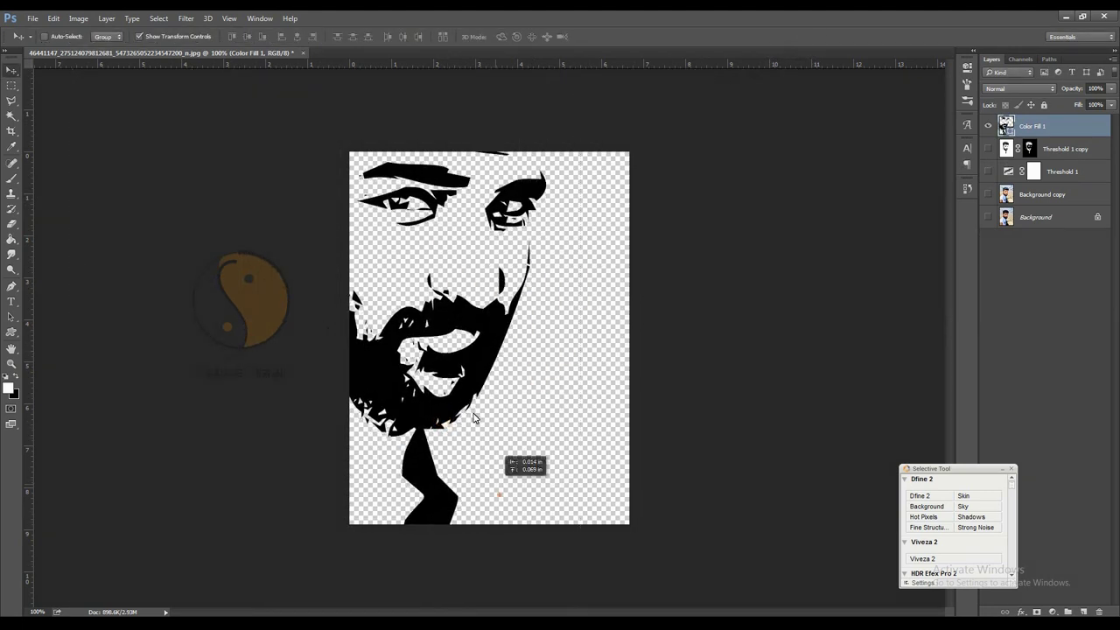
mouse_move(488, 258)
mouse_down()
mouse_move(601, 340)
mouse_move(347, 278)
mouse_move(181, 162)
mouse_move(292, 192)
mouse_up()
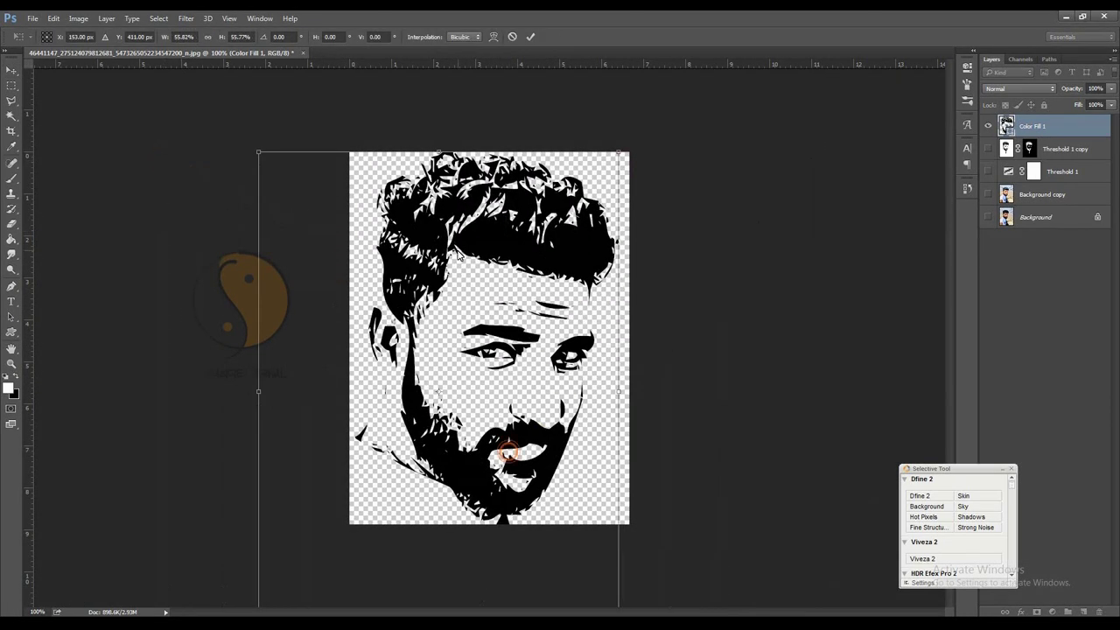
double_click(445, 370)
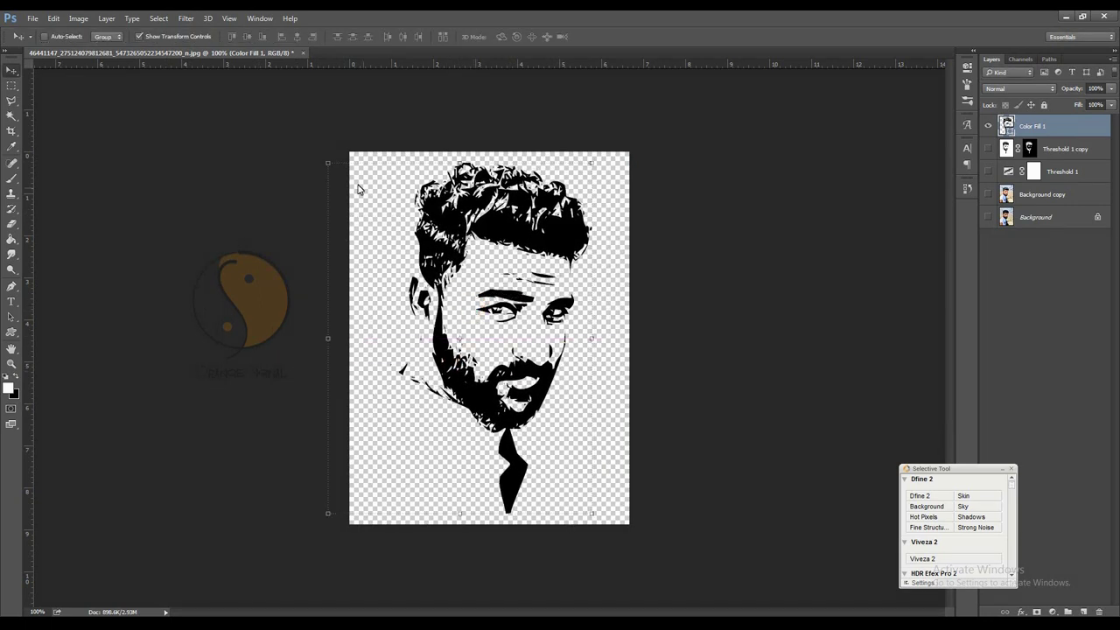
drag(328, 163, 351, 186)
double_click(460, 317)
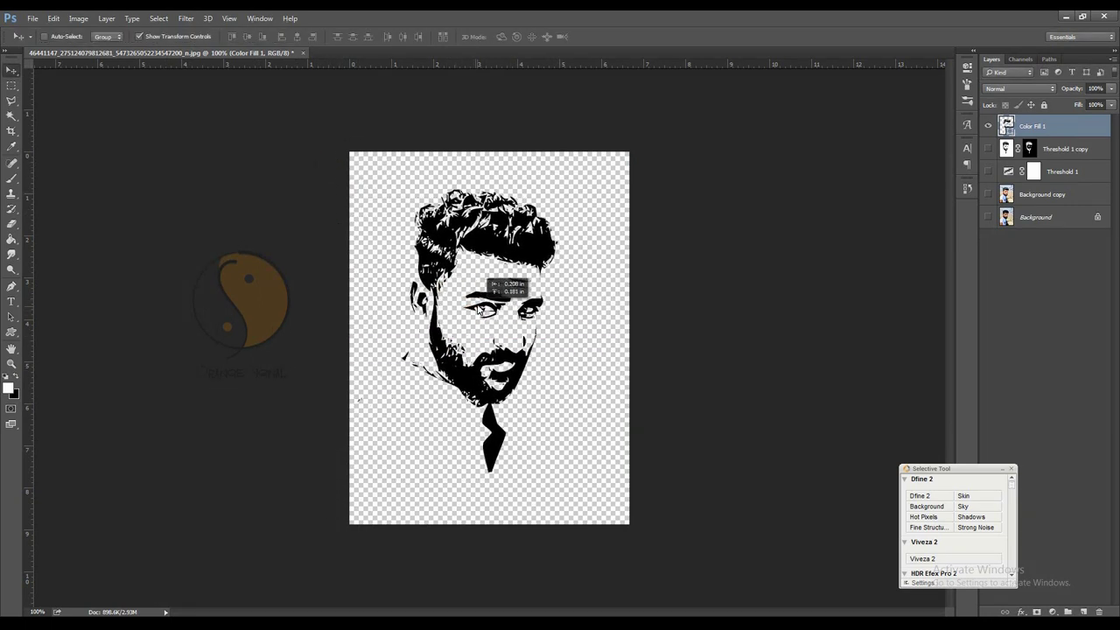